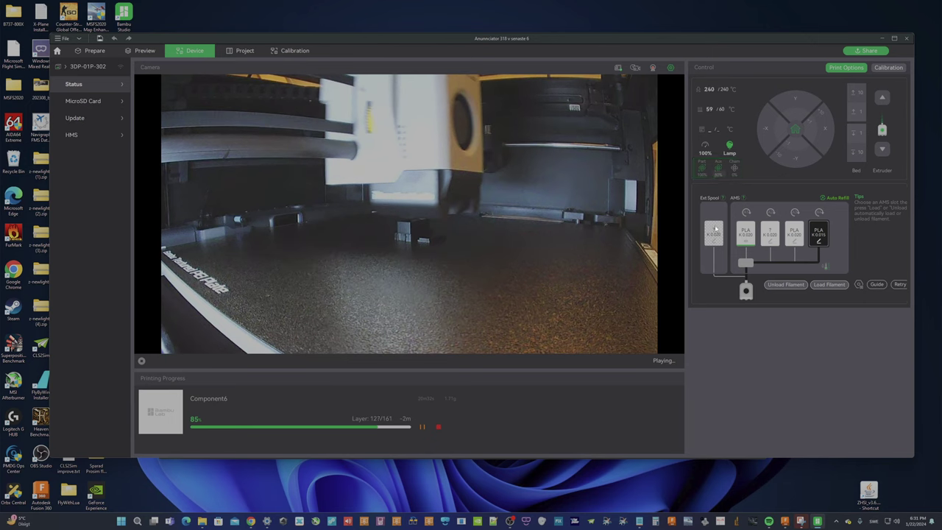
# - Open the fan speed controls on the printer monitoring page, then close them
pyautogui.click(720, 172)
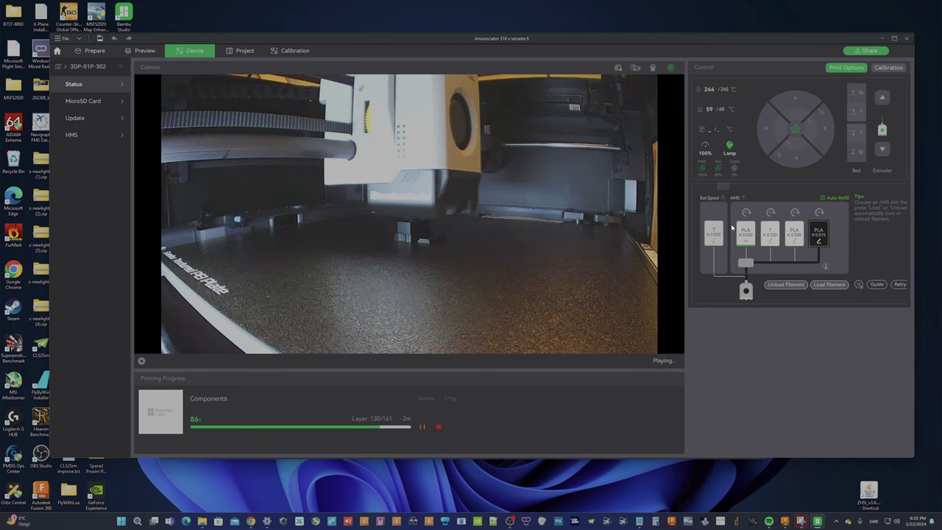
pyautogui.click(719, 171)
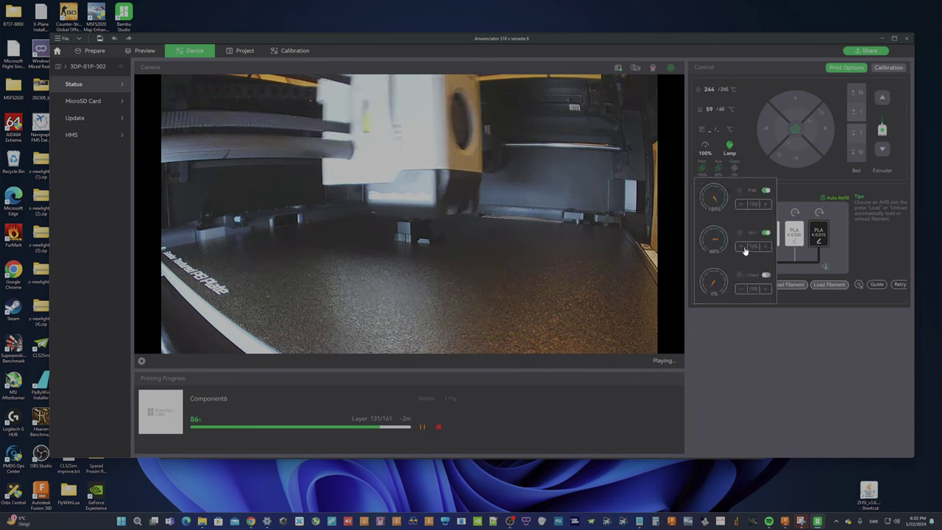
pyautogui.click(760, 309)
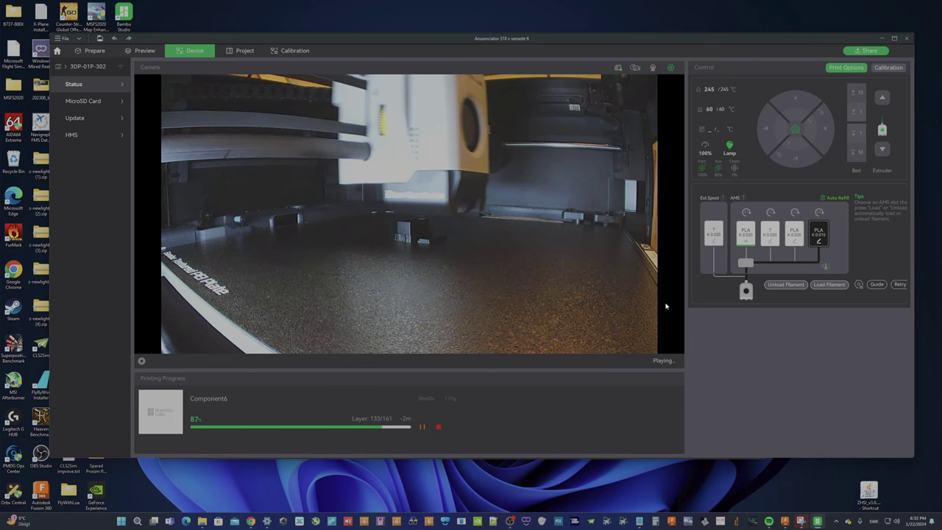
# - Go to Prepare, briefly preview the box and lid's nozzle temperatures, then return
pyautogui.click(103, 51)
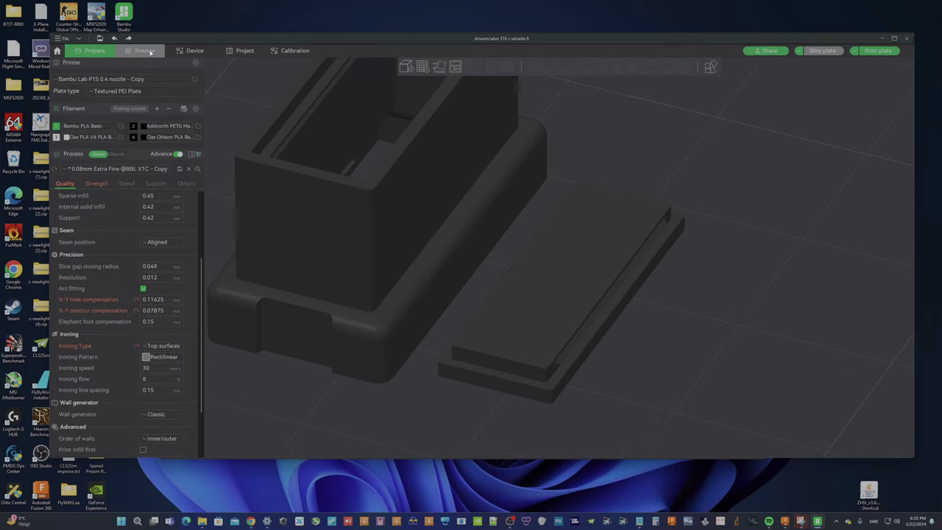
pyautogui.hotkey('ctrl', '2')
pyautogui.hotkey('ctrl', '3')
pyautogui.hotkey('ctrl', '2')
pyautogui.scroll(2, 380, 246)
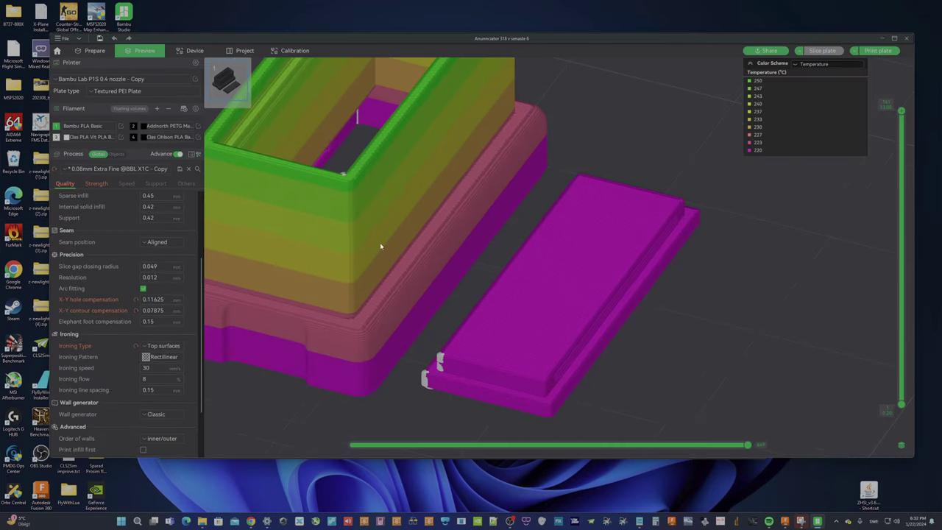
pyautogui.hotkey('ctrl', '1')
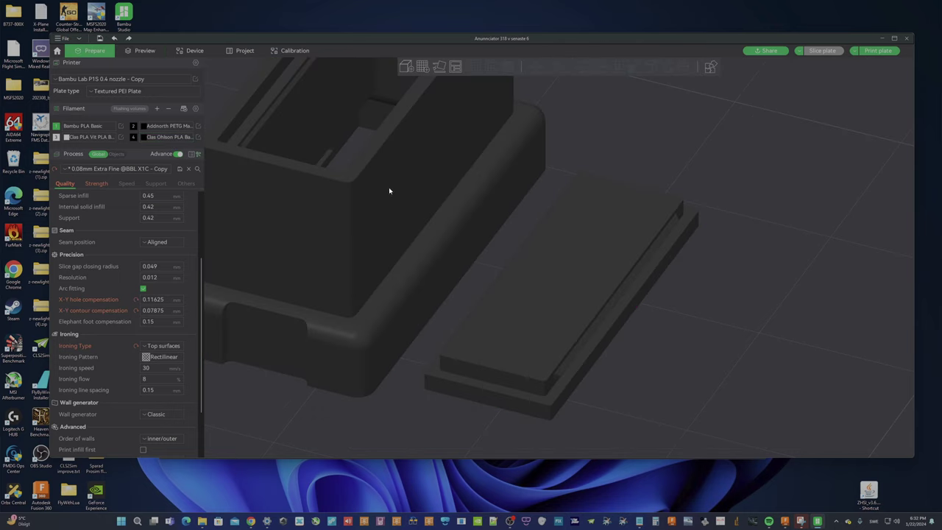
pyautogui.click(198, 137)
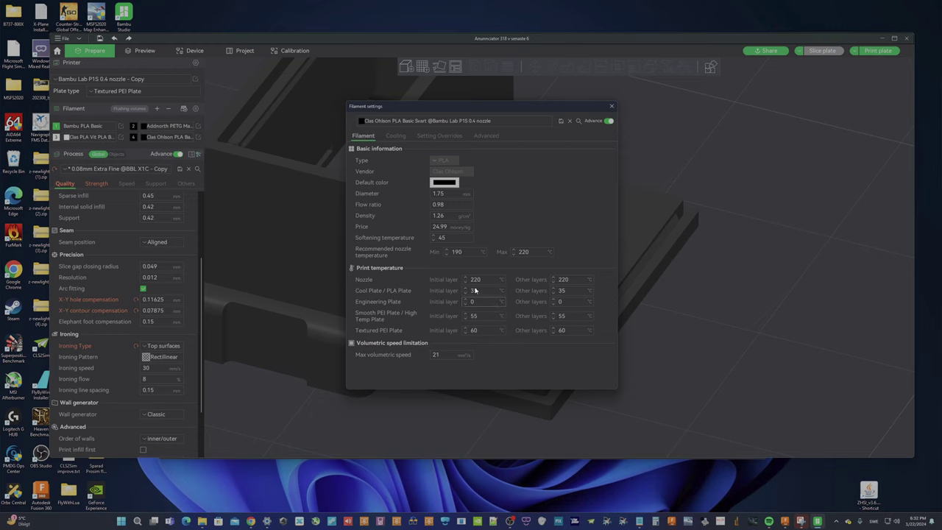
pyautogui.click(560, 280)
pyautogui.click(611, 106)
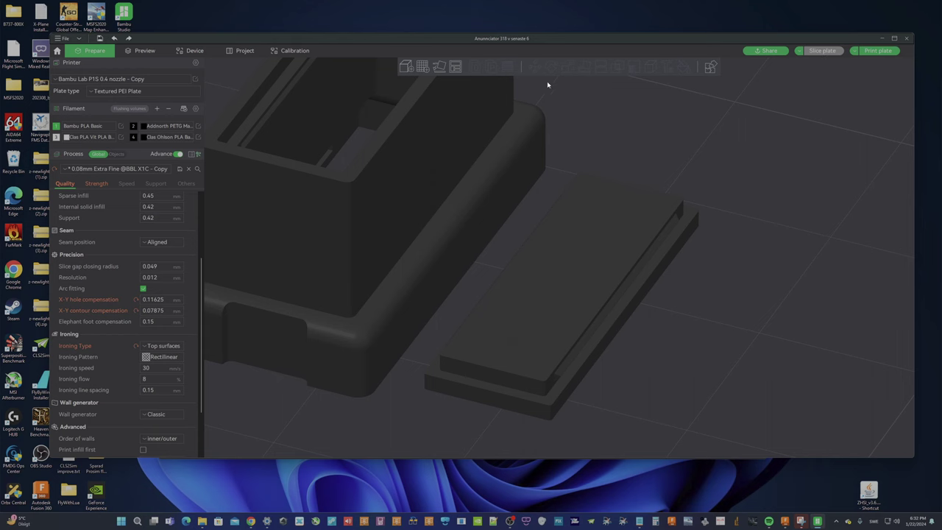
# - Preview the sliced box and lid with the Temperature scheme, 220–250 °C
pyautogui.click(144, 50)
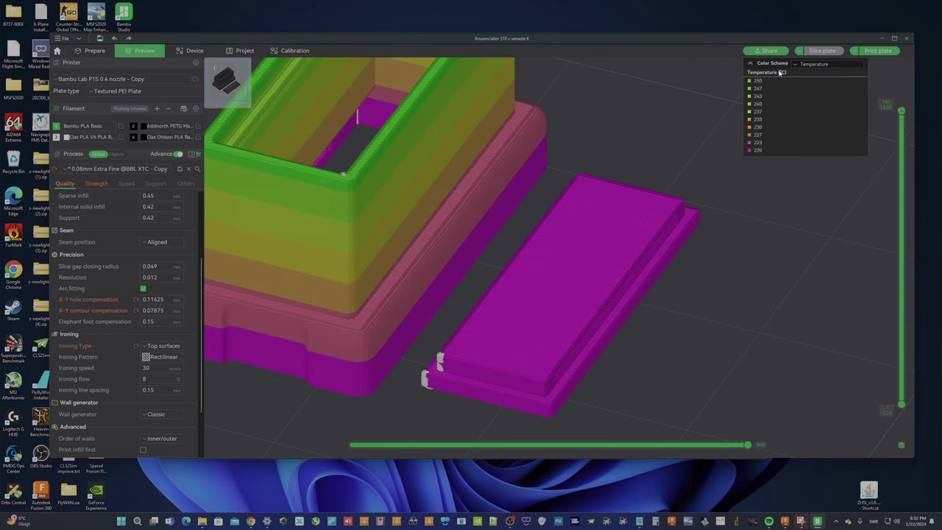